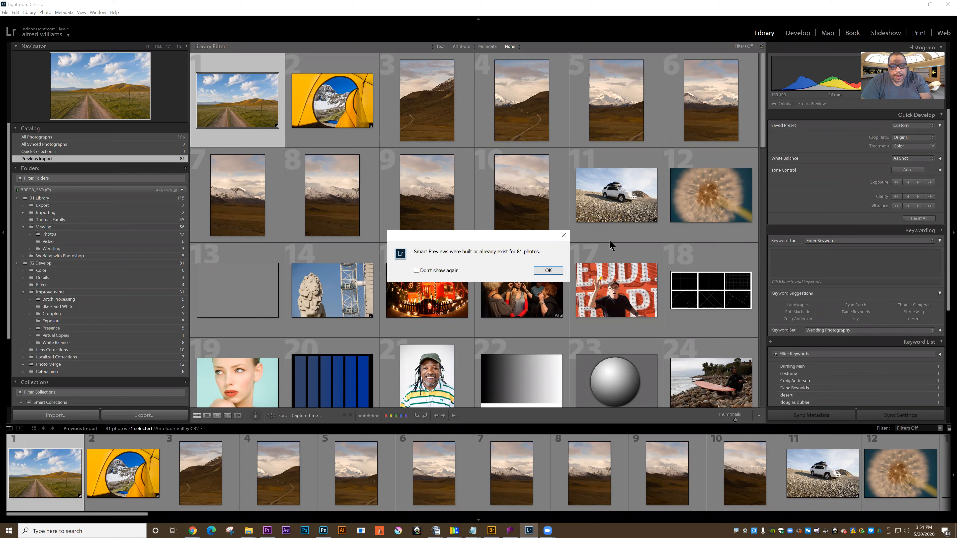
Step: Display the Color folder's photos from 02 Develop and take Snow-Camping.jpg into the Develop module
left_click(555, 269)
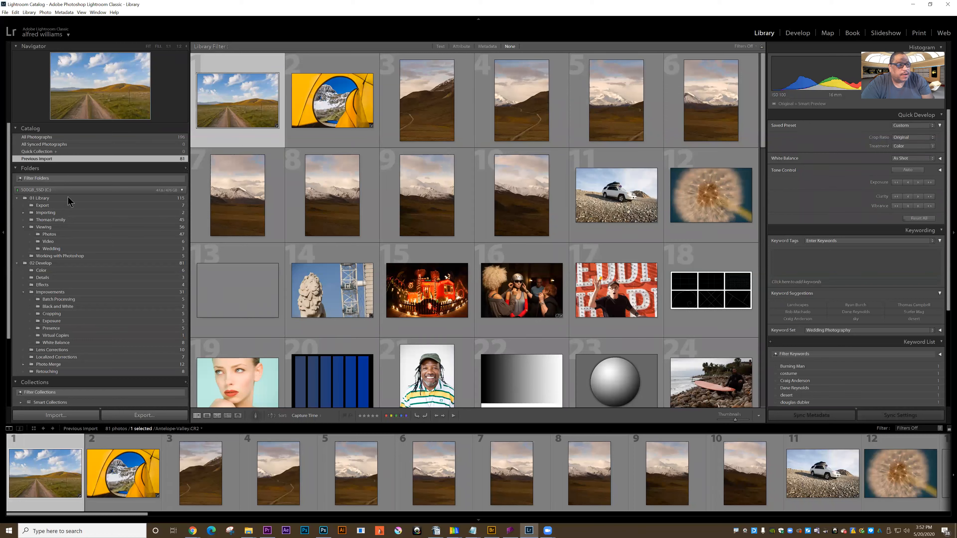
left_click(18, 198)
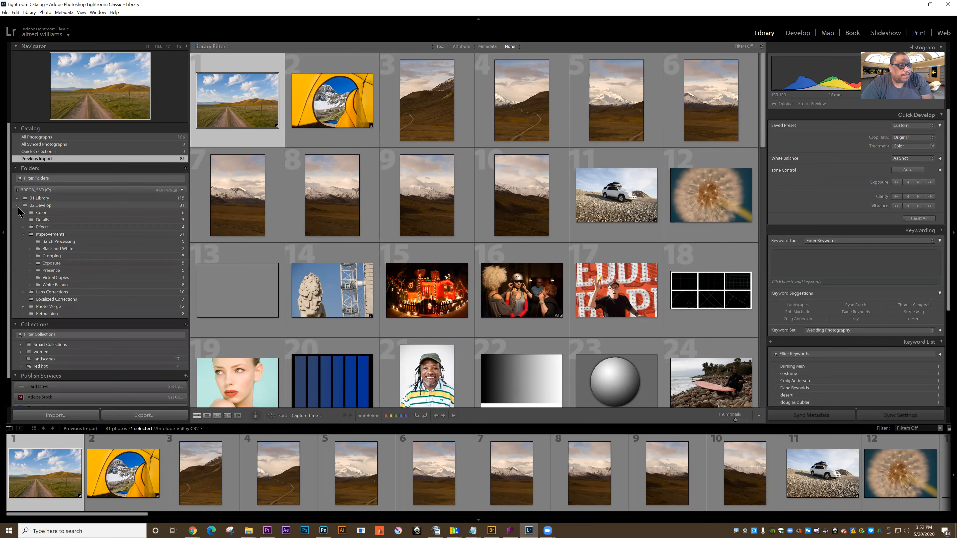
left_click(36, 213)
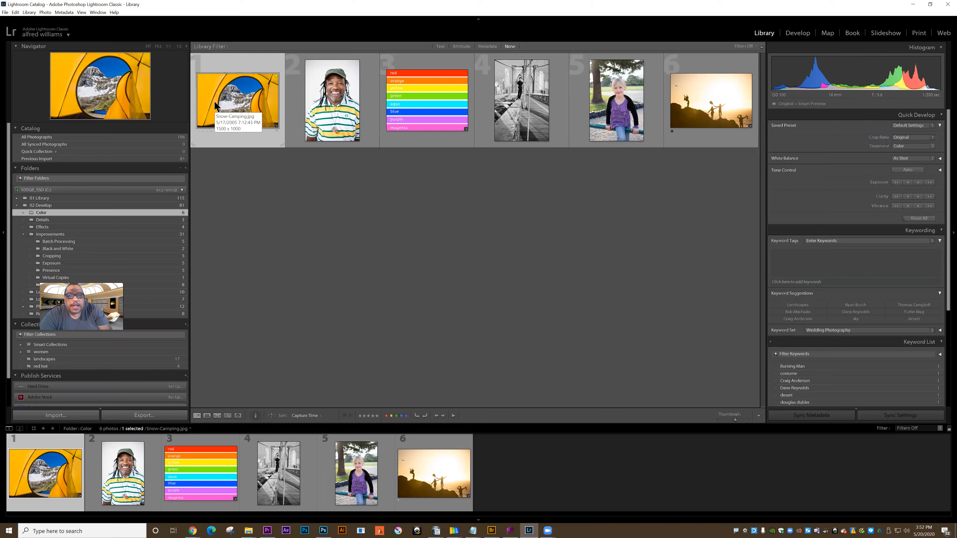
left_click(798, 33)
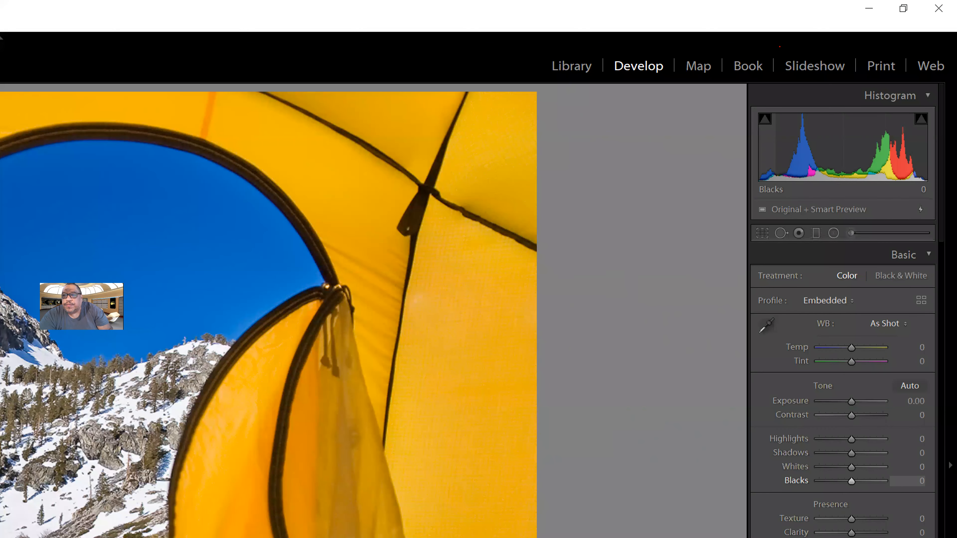
Step: Adjust the photo's tones from the histogram: Exposure -0.32, Highlights -90, Shadows +14, Whites -37 and Blacks +37
left_click_drag(621, 101, 795, 152)
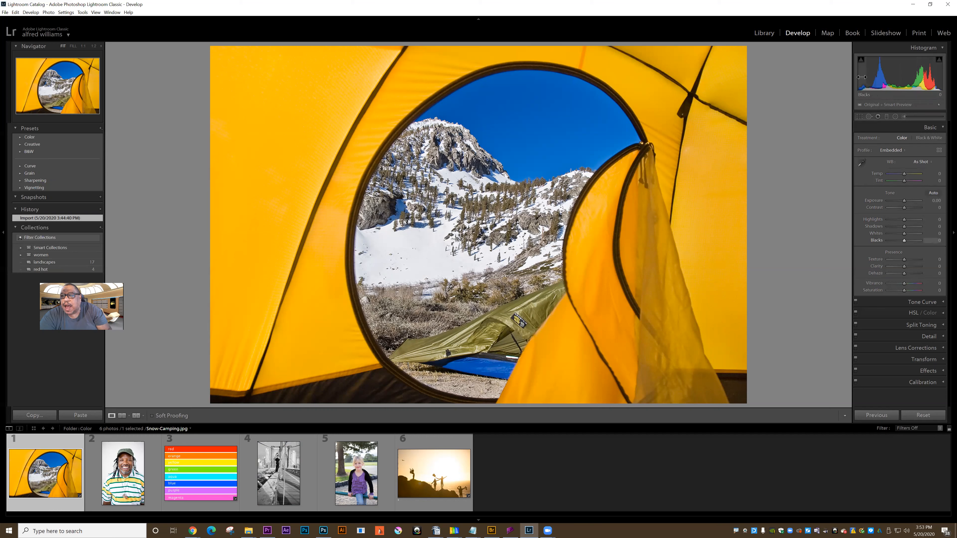
left_click_drag(937, 79, 873, 77)
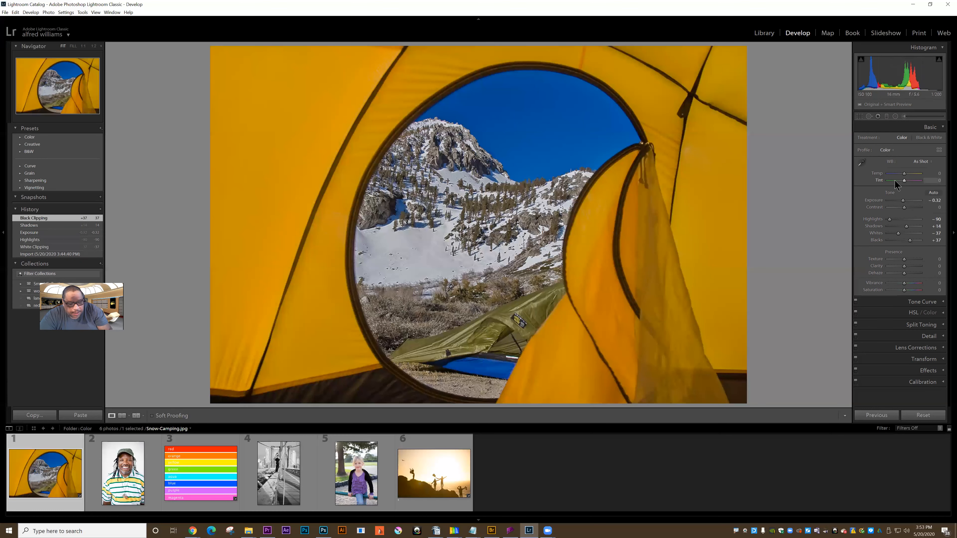
Step: View the tent photo's unedited version with the surrounding interface blacked out
key("backslash")
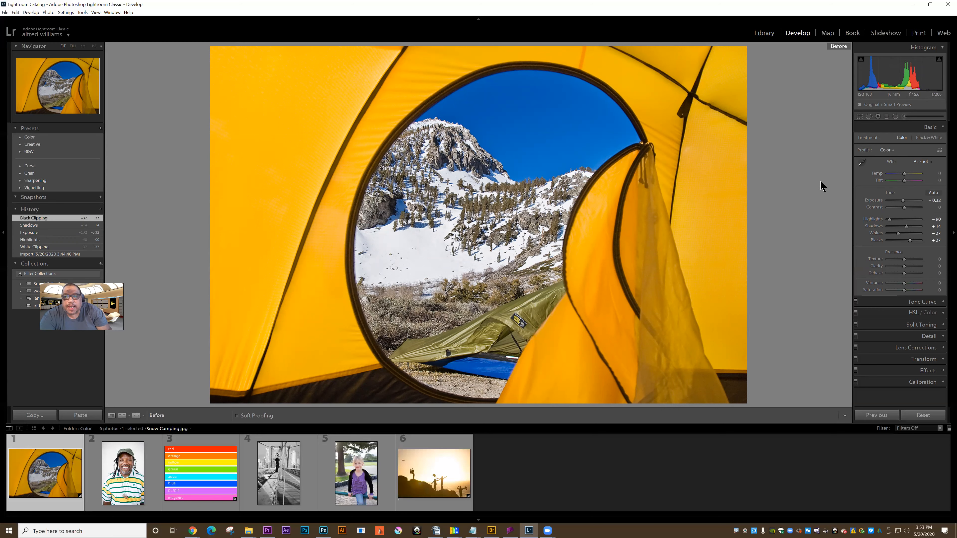
key("l")
key("l")
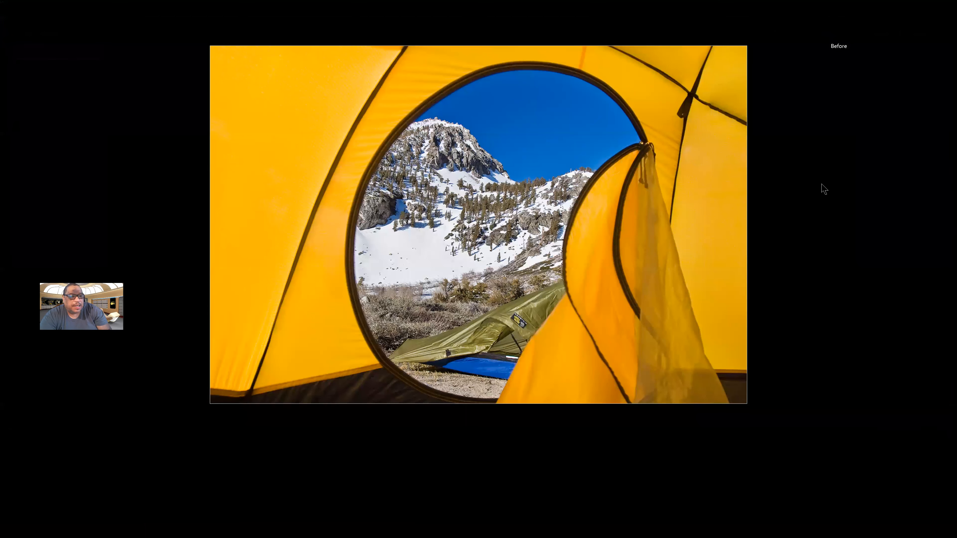
key("l")
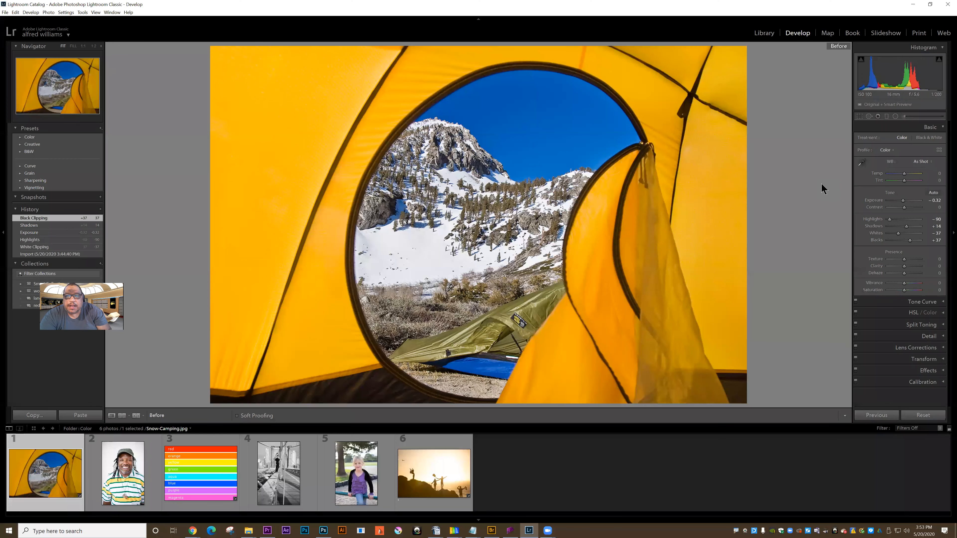
key("l")
key("l")
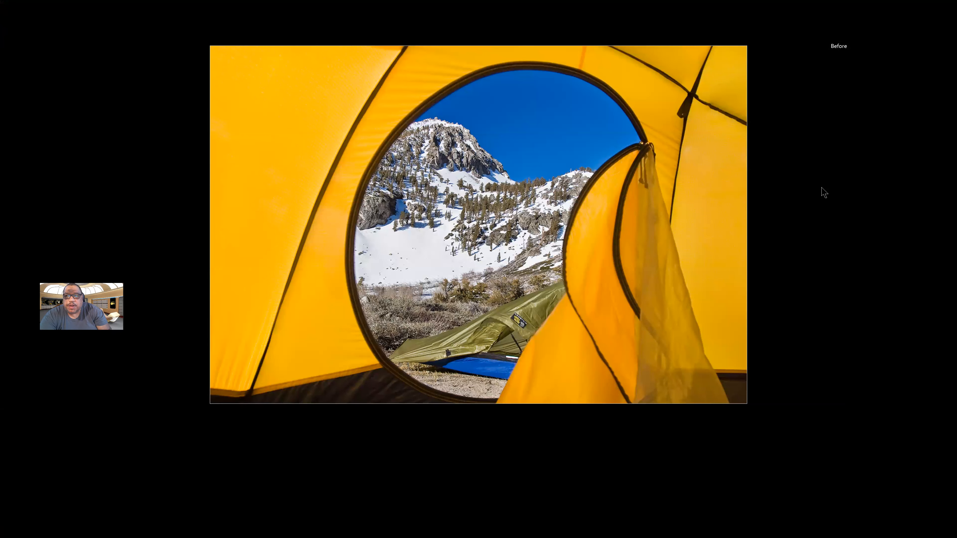
key("l")
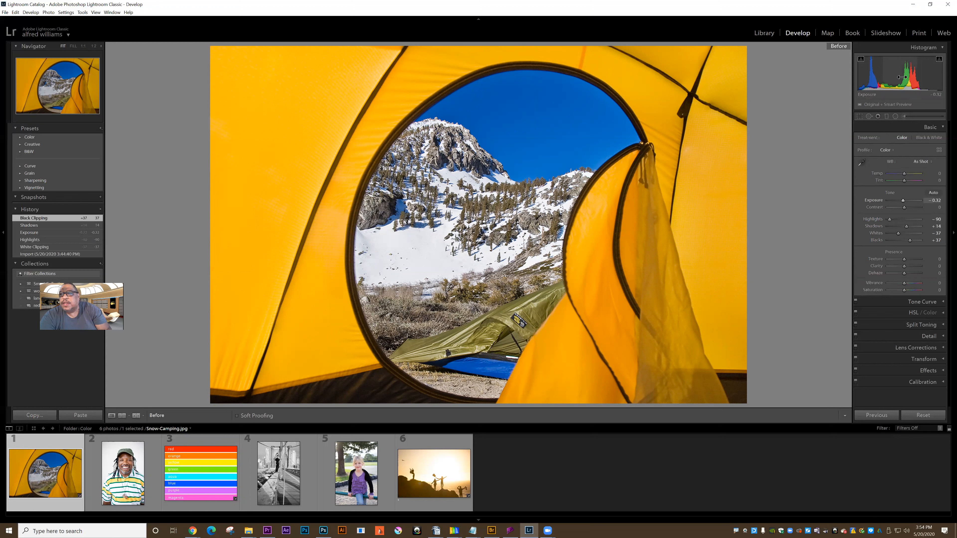
Step: Widen the adjustment panels for finer slider control and display the clipping warnings on the photo
mouse_move(875, 108)
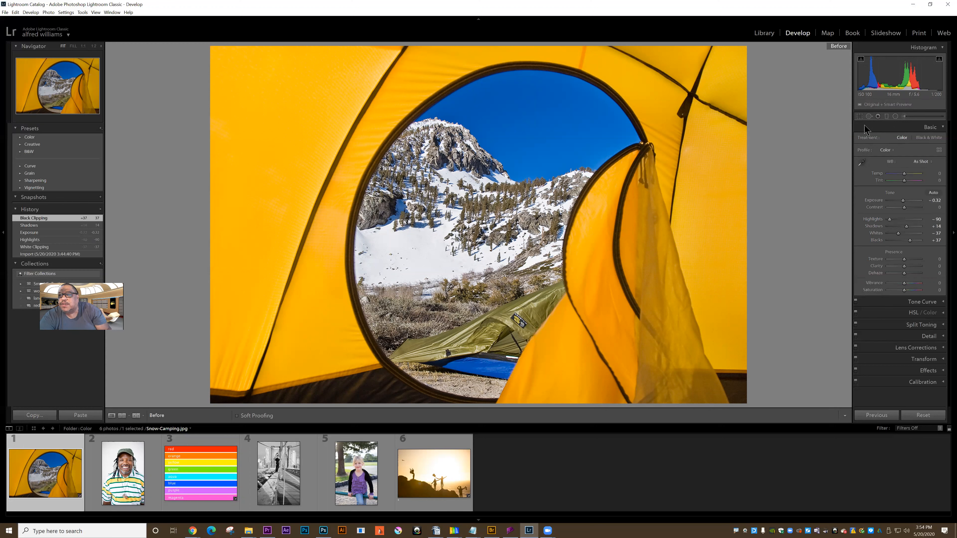
left_click_drag(854, 124, 834, 123)
key("j")
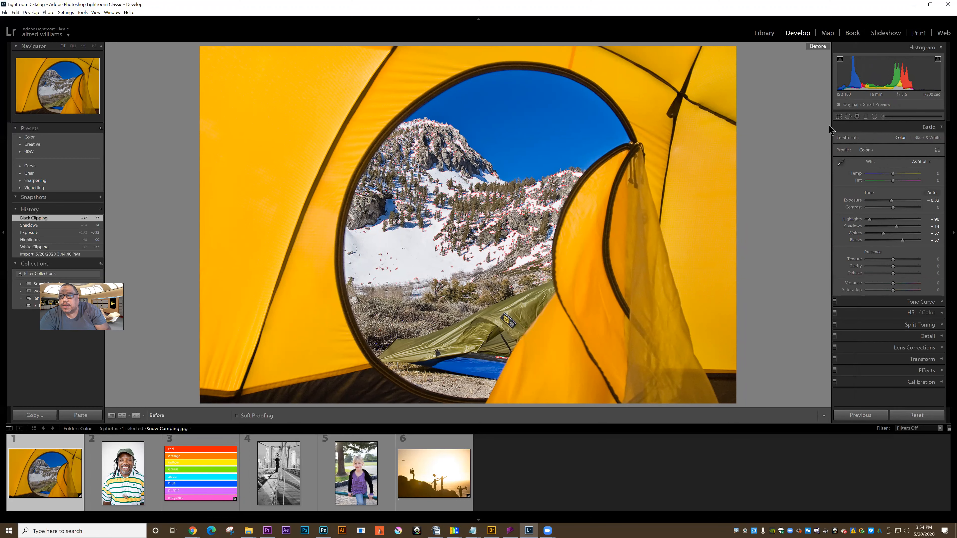
left_click_drag(832, 125, 791, 131)
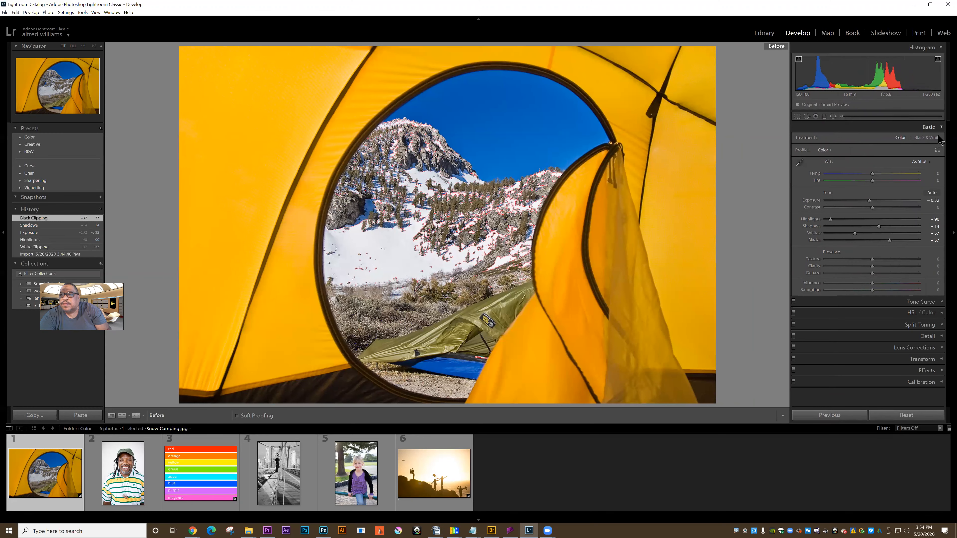
Step: Hide the Navigator, Presets and History panel group to give the photo more room
left_click(941, 128)
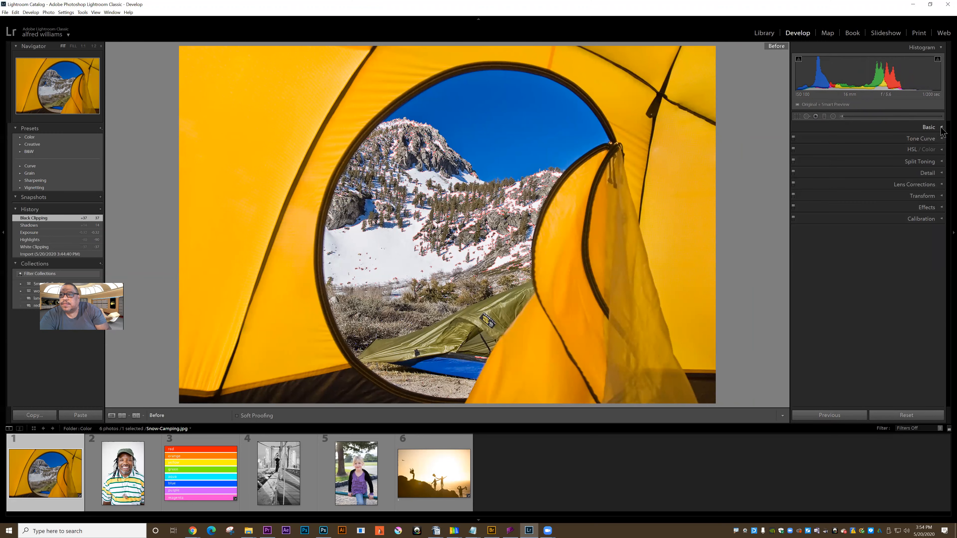
left_click(941, 128)
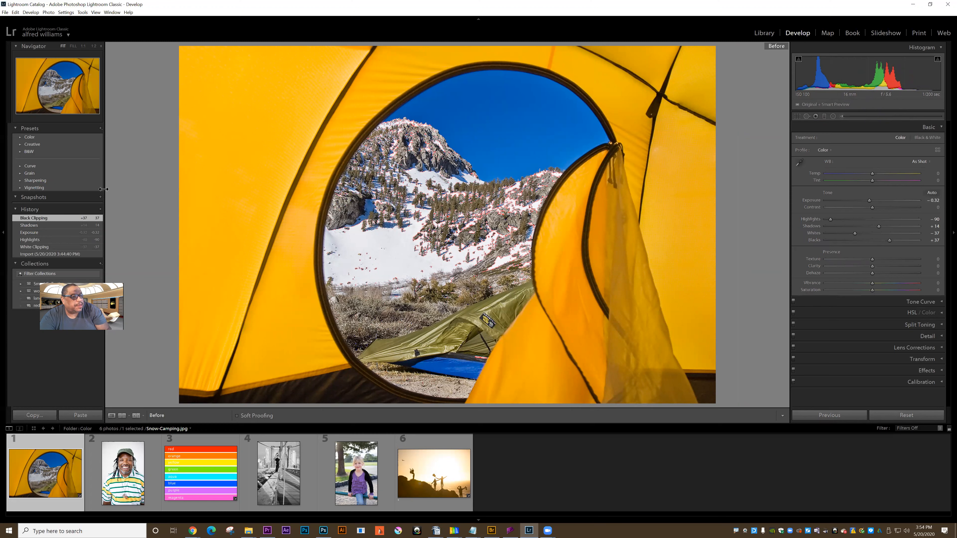
left_click(4, 235)
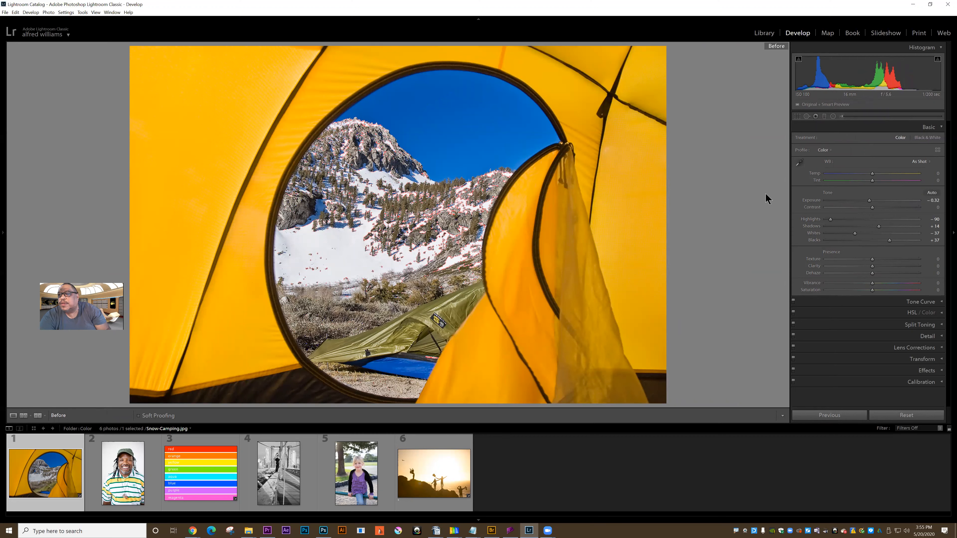
left_click(937, 59)
Step: Crop the photo from its upper-right corner at a free aspect, reposition the image inside the frame and apply the crop
left_click(797, 117)
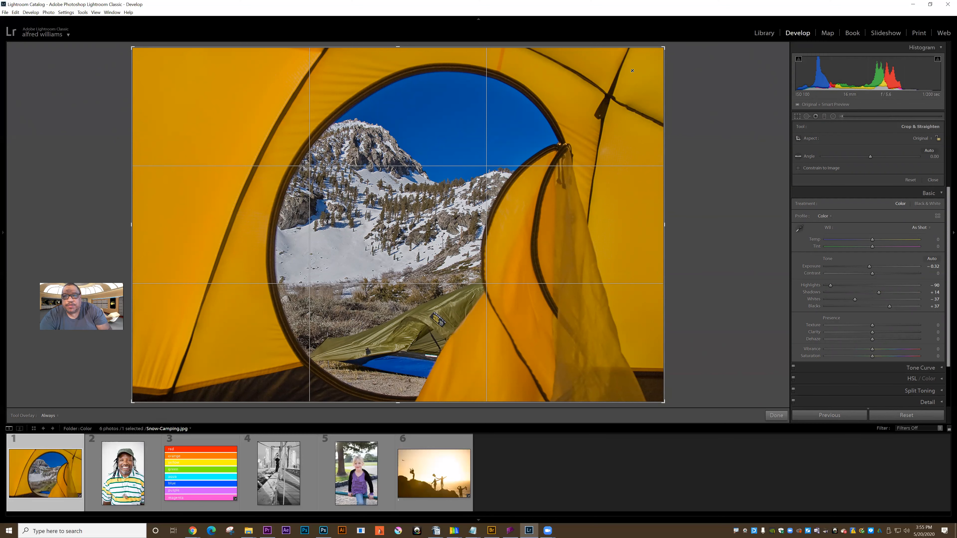
left_click_drag(664, 47, 612, 93)
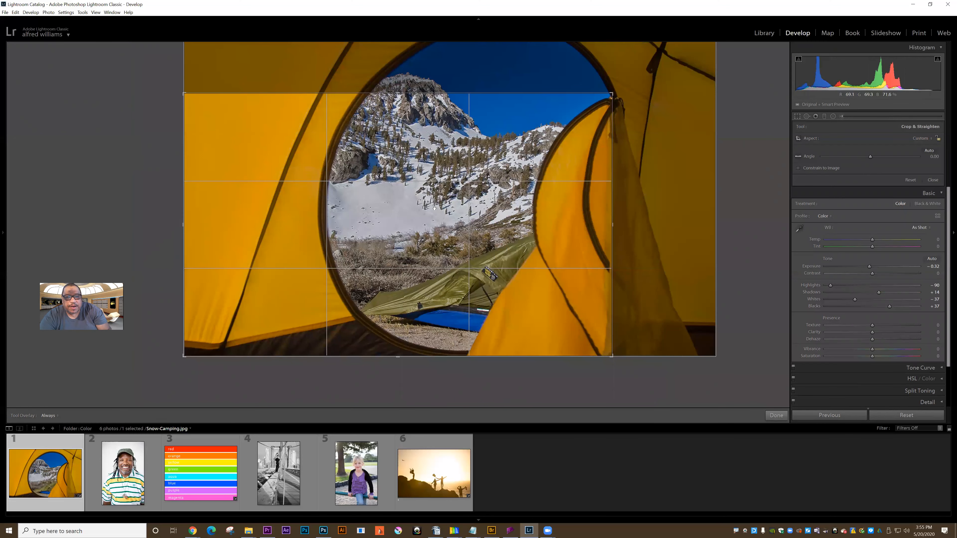
left_click_drag(475, 127, 455, 180)
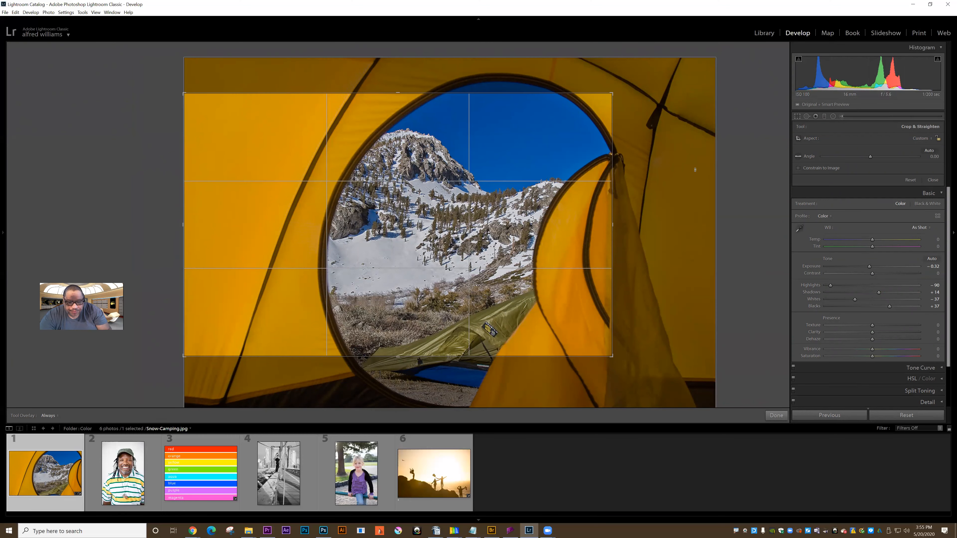
key("Return")
key("backslash")
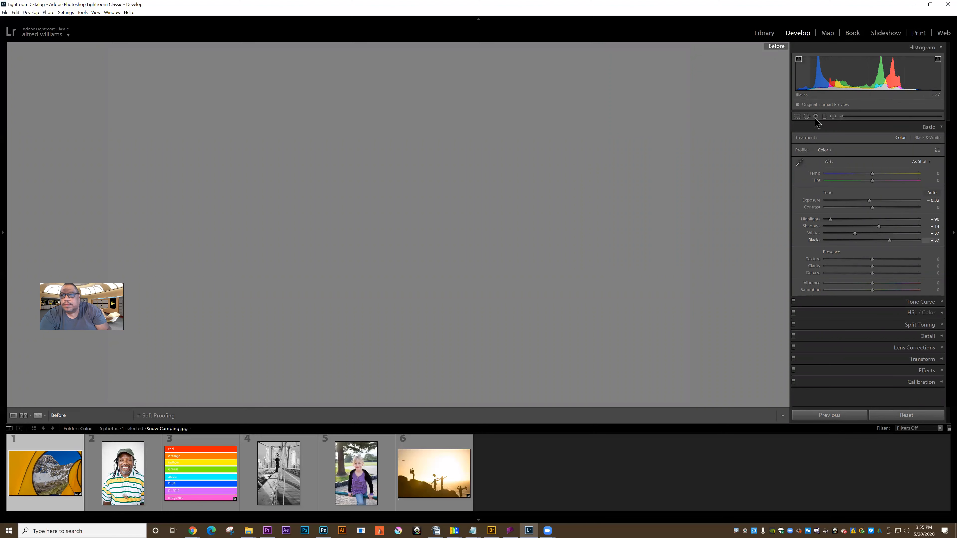
Step: Try the 1 x 1, 4 x 5 / 8 x 10 and 8.5 x 11 crop aspects and enlarge the resulting frame
left_click(797, 117)
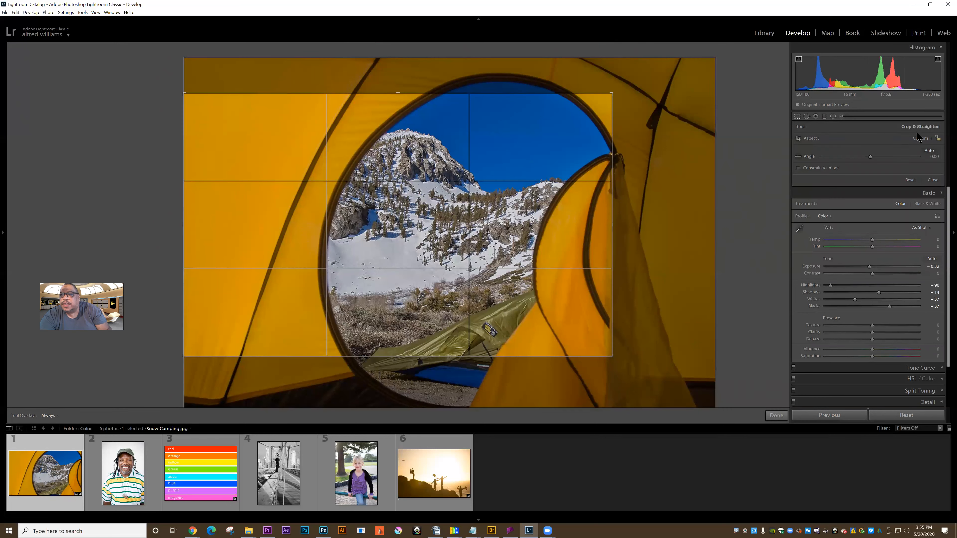
left_click(932, 138)
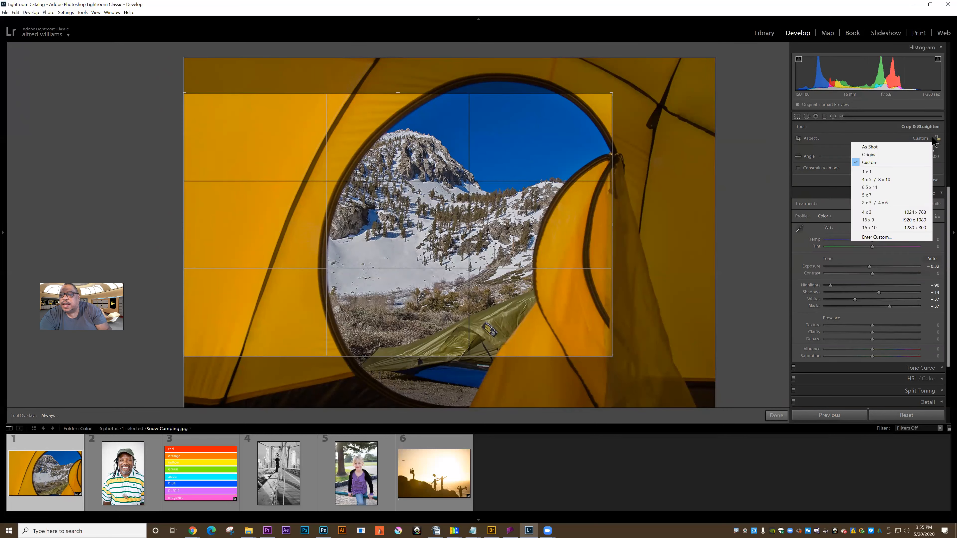
left_click(871, 172)
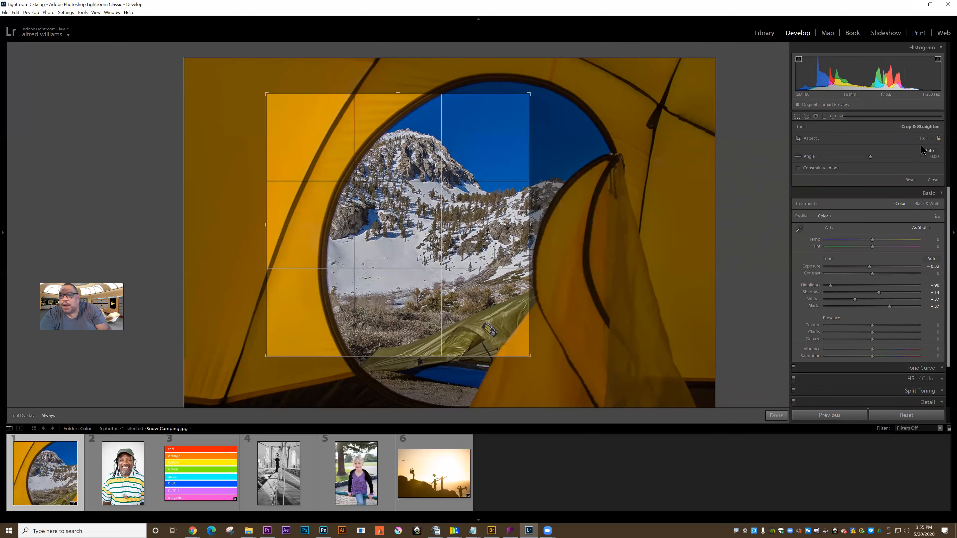
left_click(932, 141)
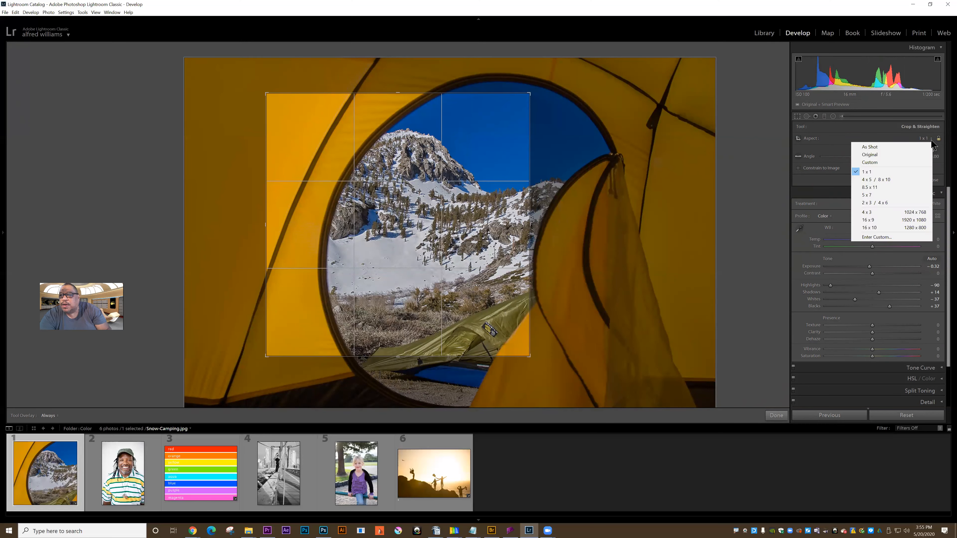
left_click(878, 180)
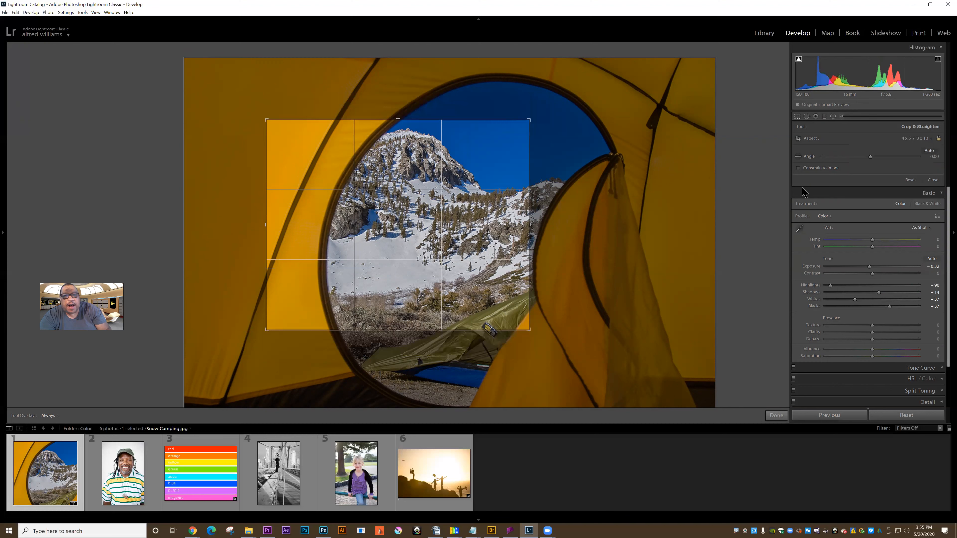
left_click(932, 140)
left_click(890, 189)
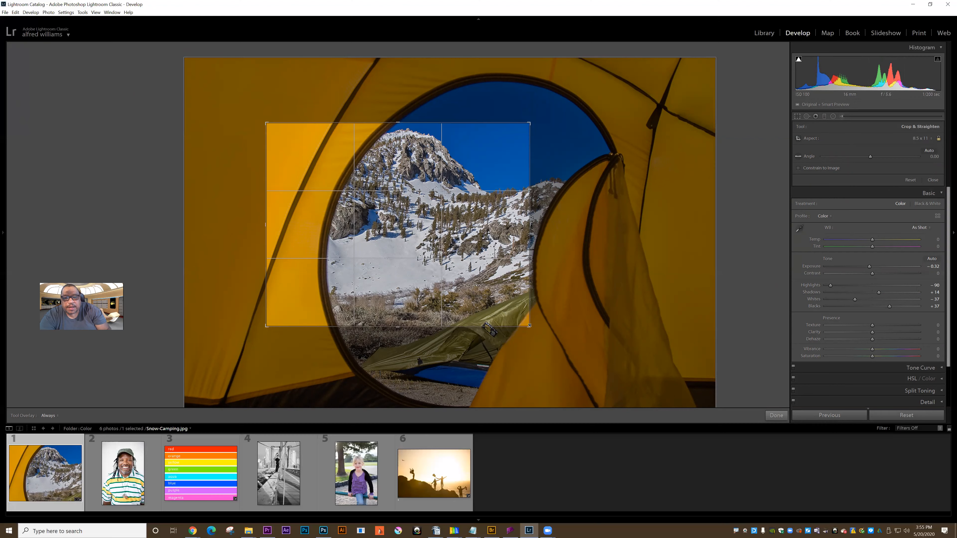
left_click_drag(532, 325, 587, 363)
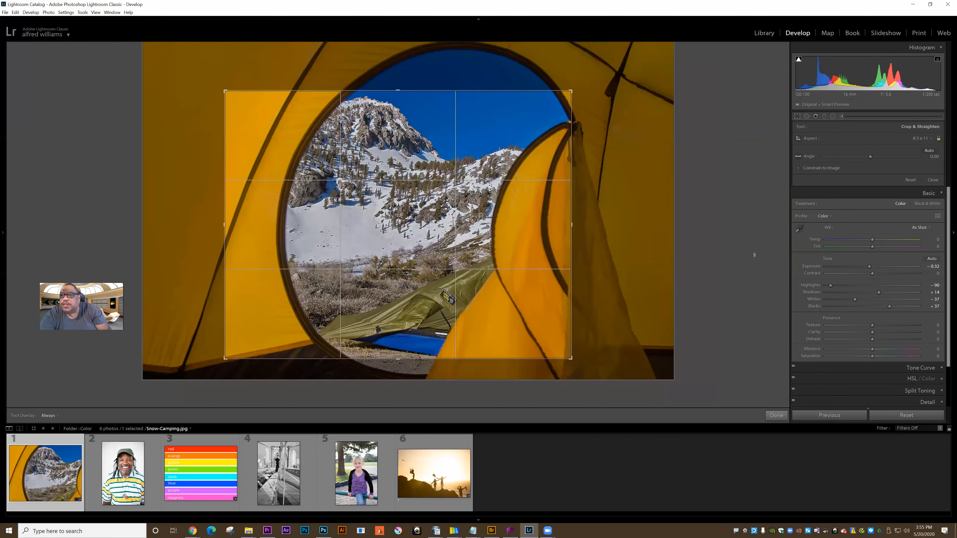
Step: Redraw the crop at the As Shot aspect around the mountain view and tent flap, with Constrain to Image enabled
left_click(929, 140)
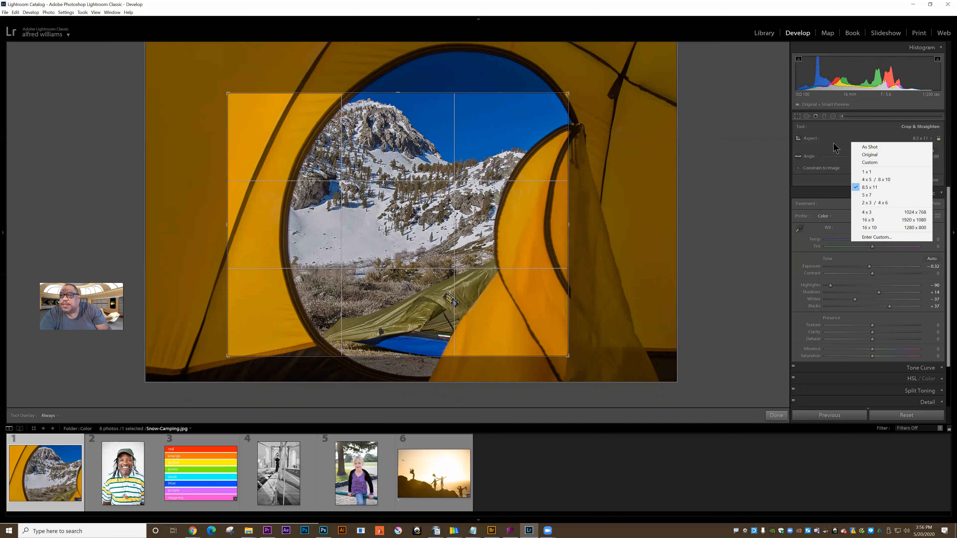
left_click(869, 148)
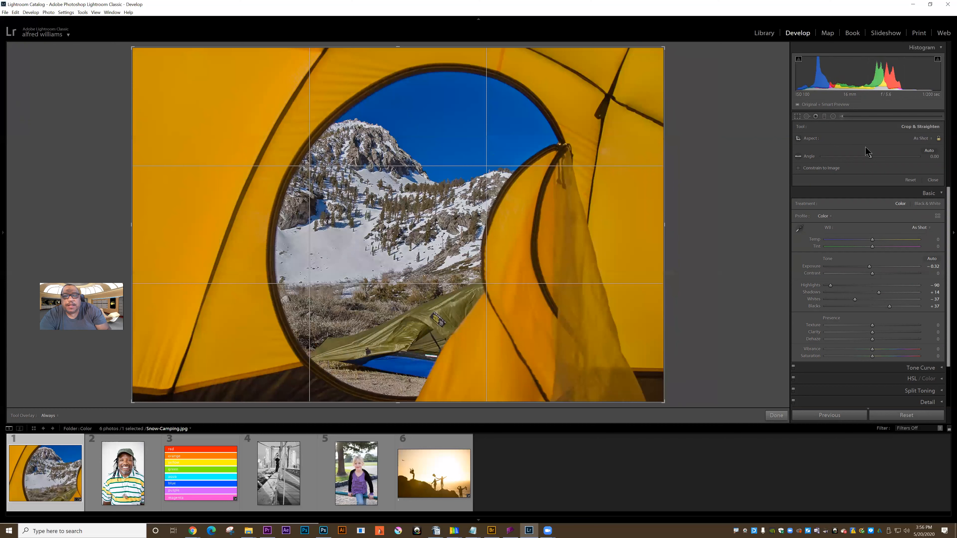
left_click(799, 139)
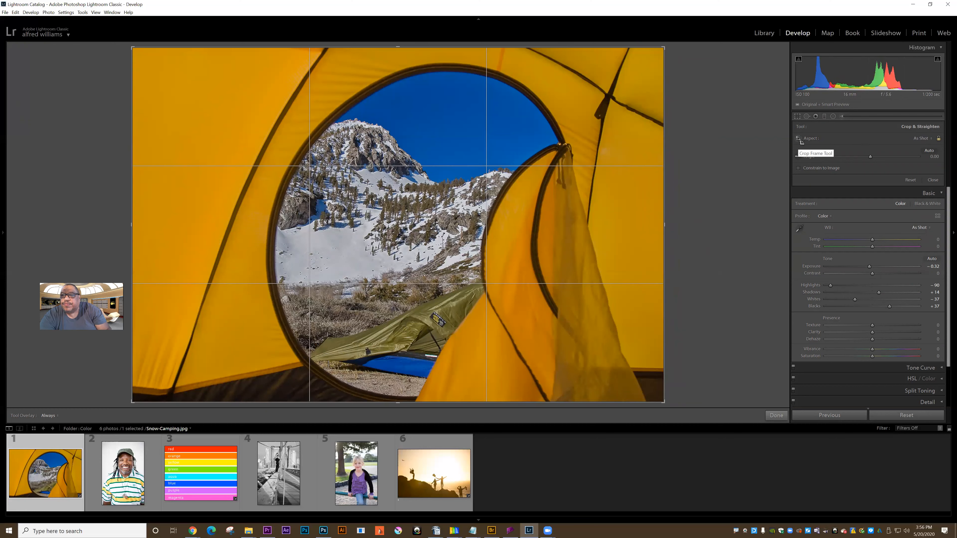
left_click_drag(509, 289, 608, 343)
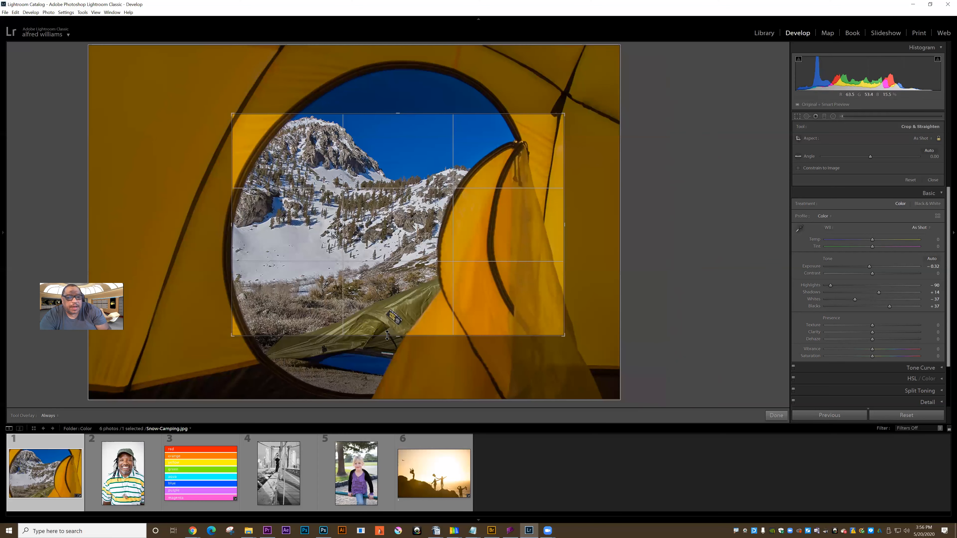
mouse_move(403, 335)
left_mouse_down()
mouse_move(404, 312)
mouse_move(403, 347)
left_mouse_up()
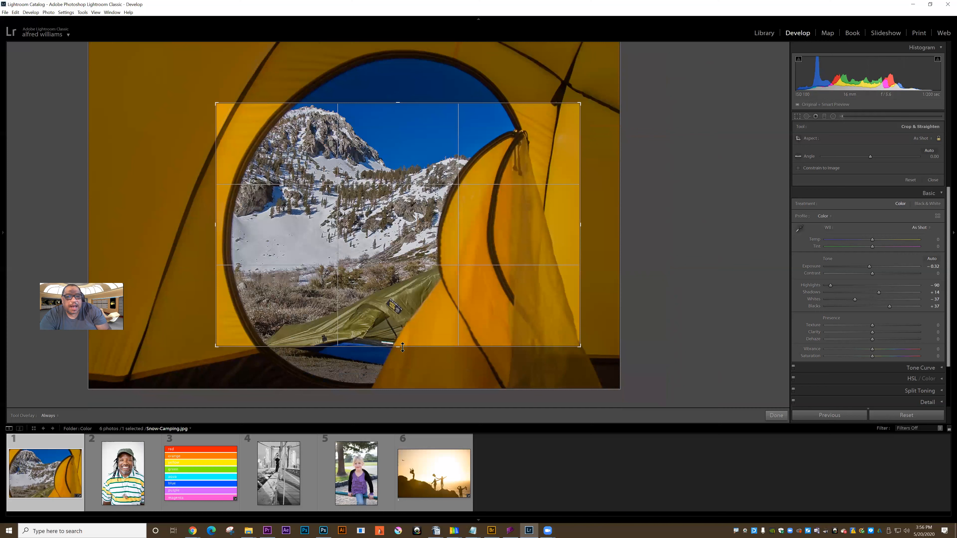
left_click(798, 169)
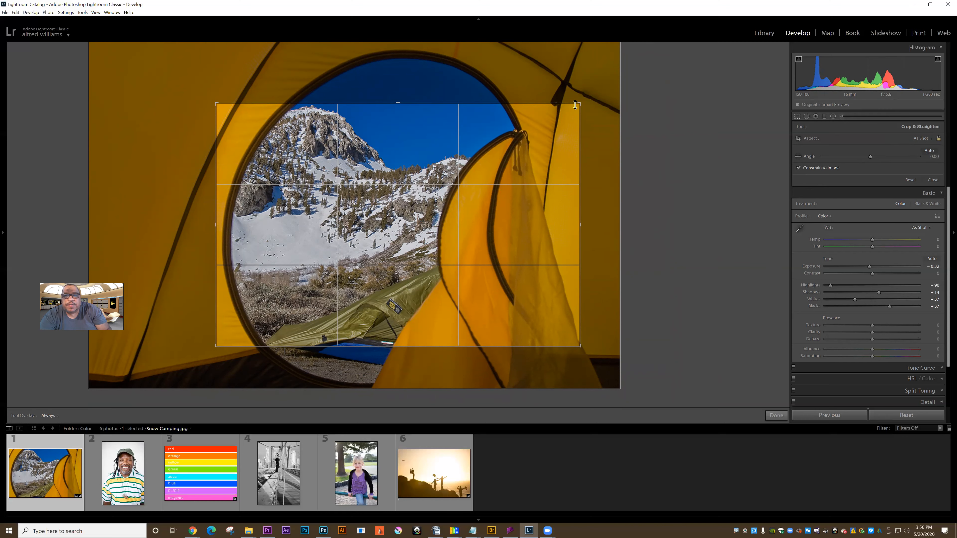
Step: Enlarge the crop frame from its upper-right corner and shift the photo downward inside it with Constrain to Image turned off
left_click_drag(580, 103, 636, 74)
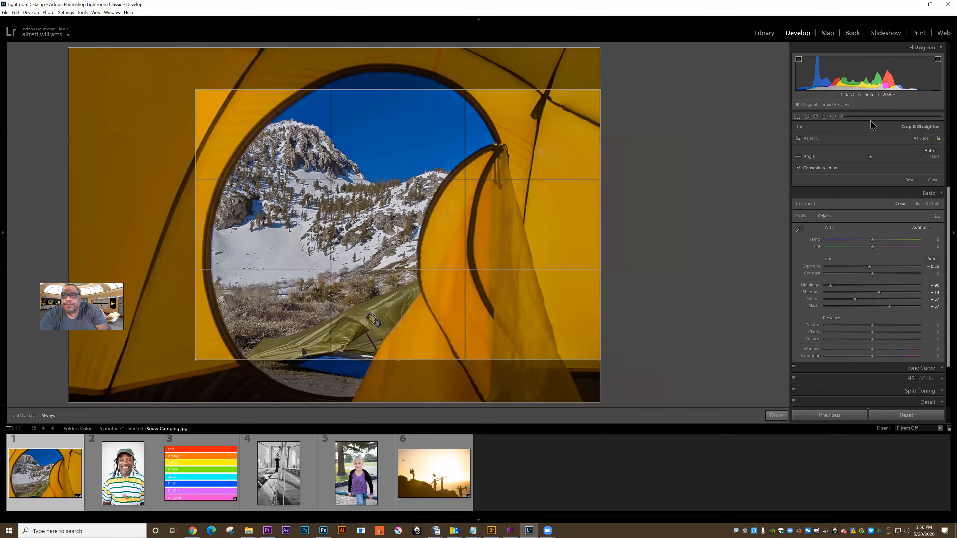
left_click(799, 169)
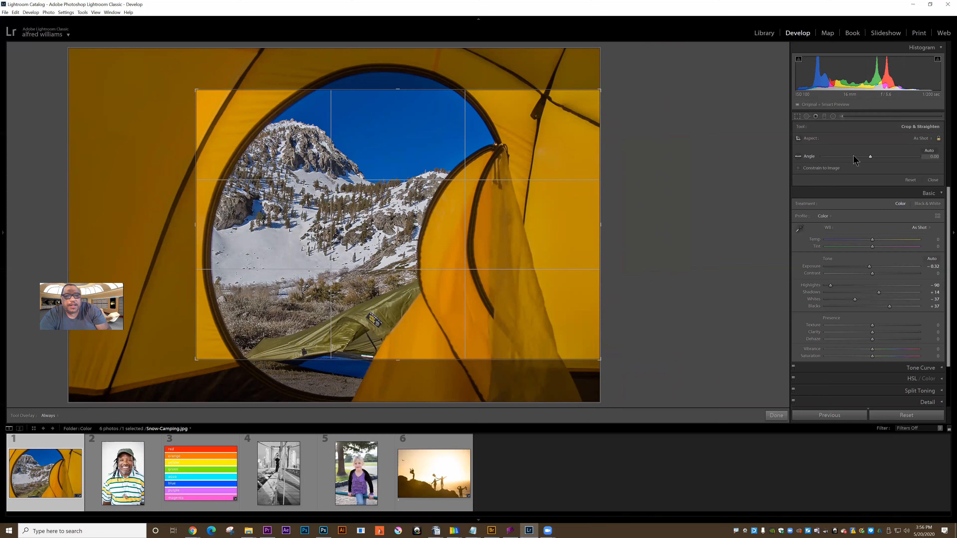
left_click_drag(356, 171, 395, 172)
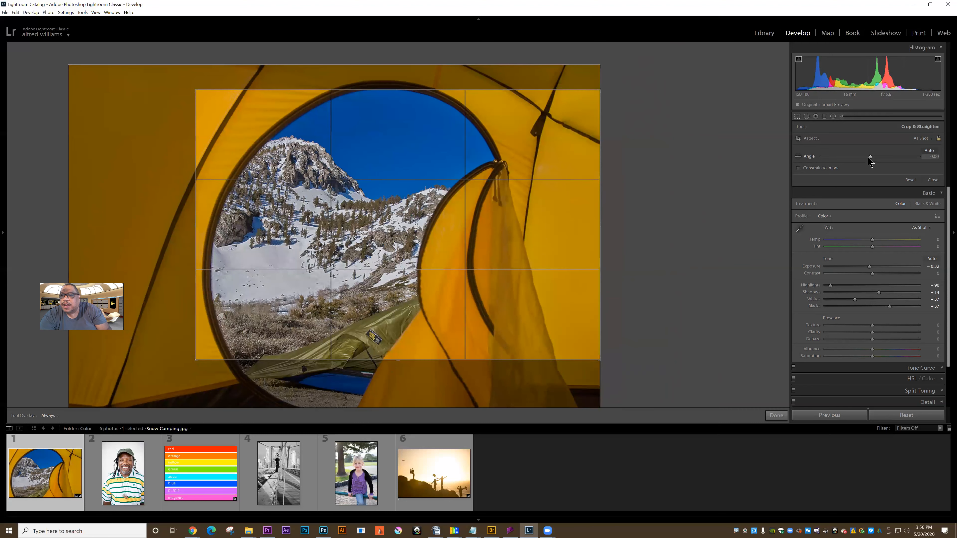
Step: Try small crop angle changes, straighten the photo to -18.77 along a line down the mountain slope and apply the crop
left_click_drag(870, 156, 870, 157)
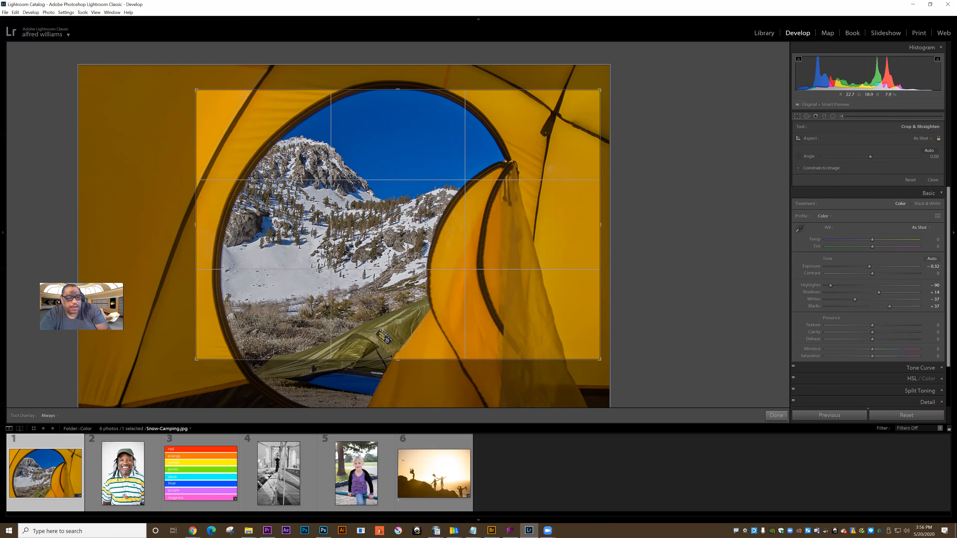
left_click_drag(363, 164, 481, 214)
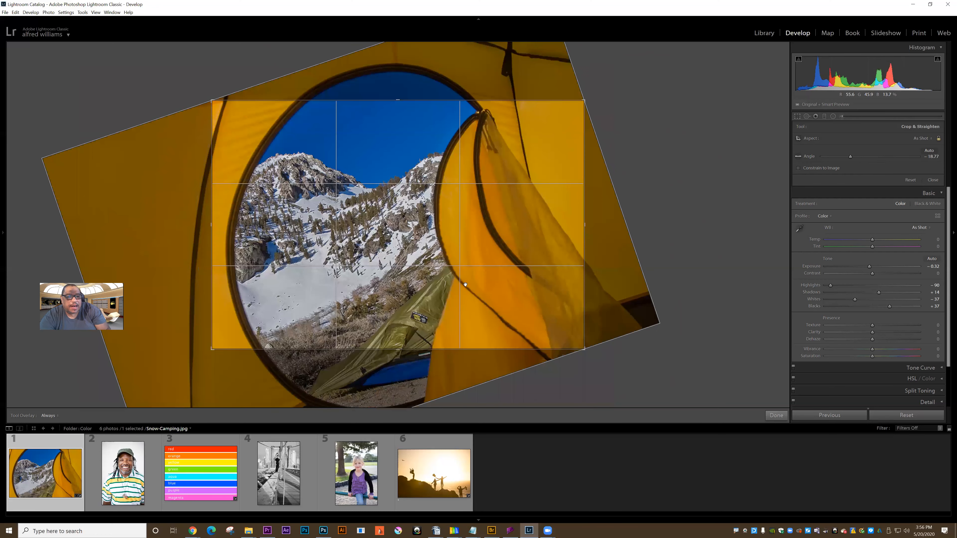
key("Return")
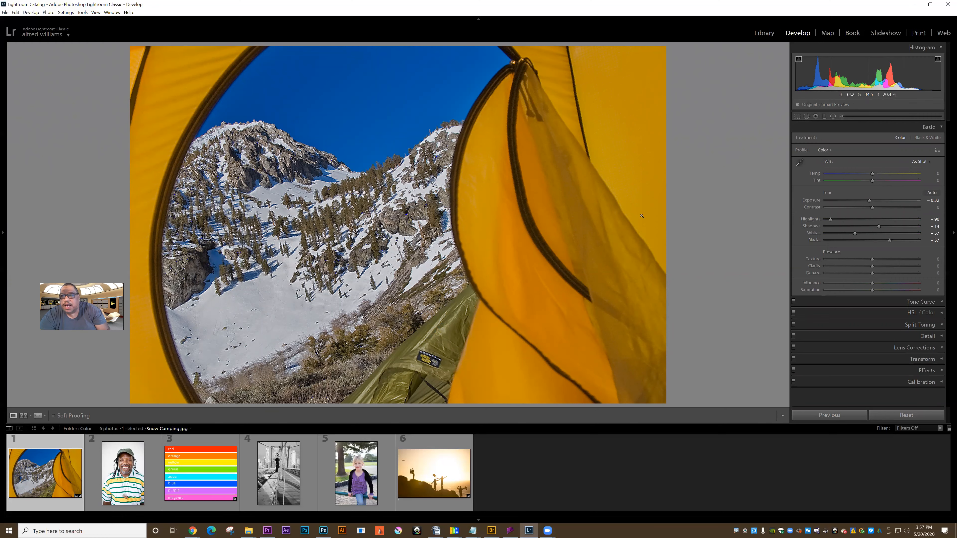
Step: Reopen the crop and undo the angle, image position, Constrain to Image and frame size changes
left_click(798, 117)
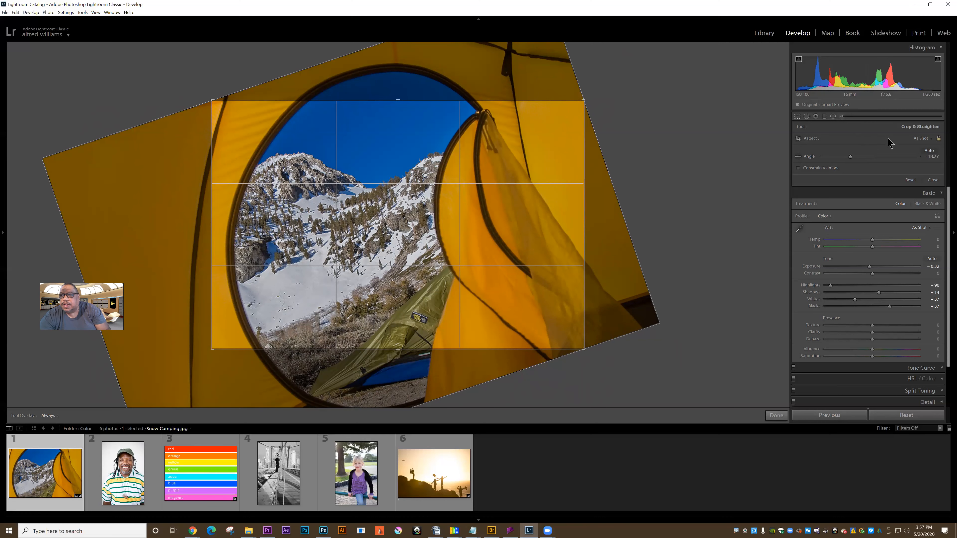
key("ctrl+z")
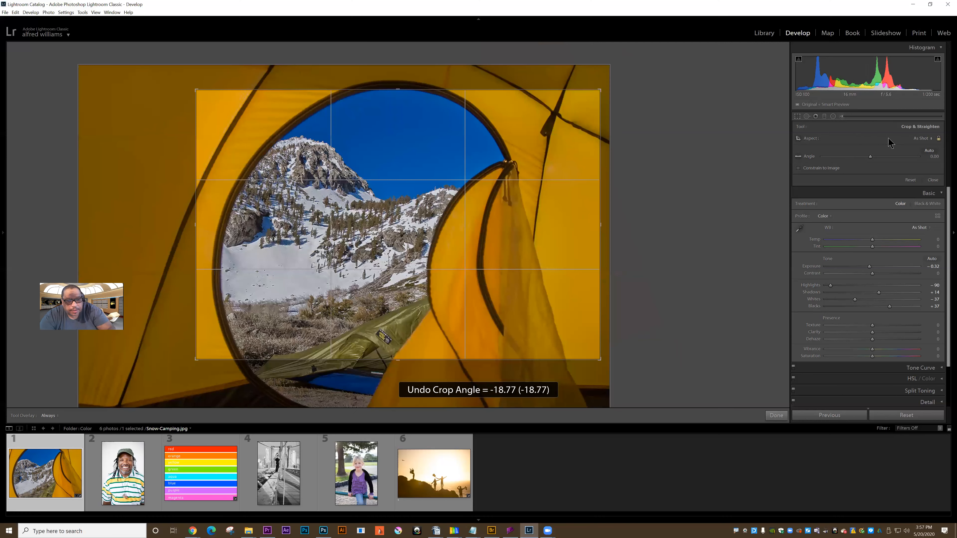
key("ctrl+z")
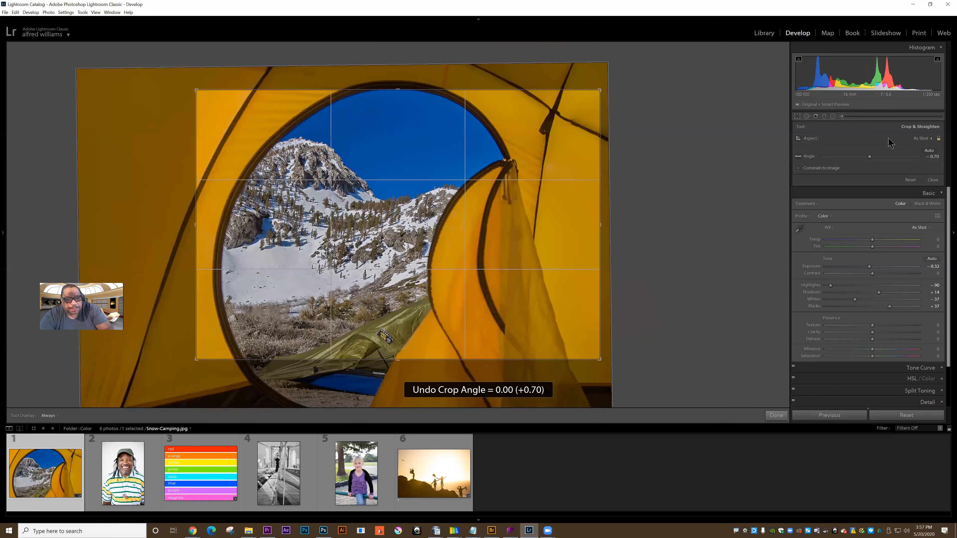
key("ctrl+z")
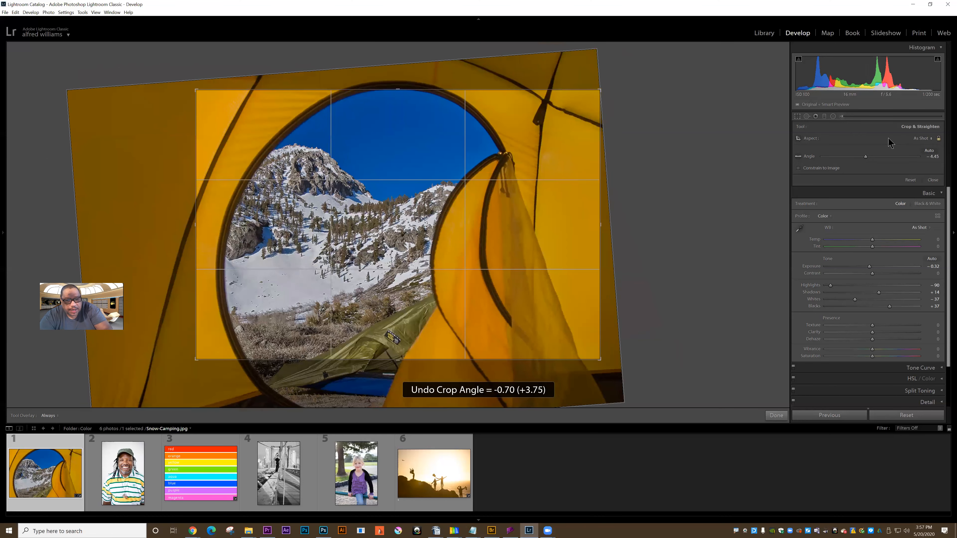
key("ctrl+z")
key("ctrl+z")
key("ctrl+z")
key("ctrl+z")
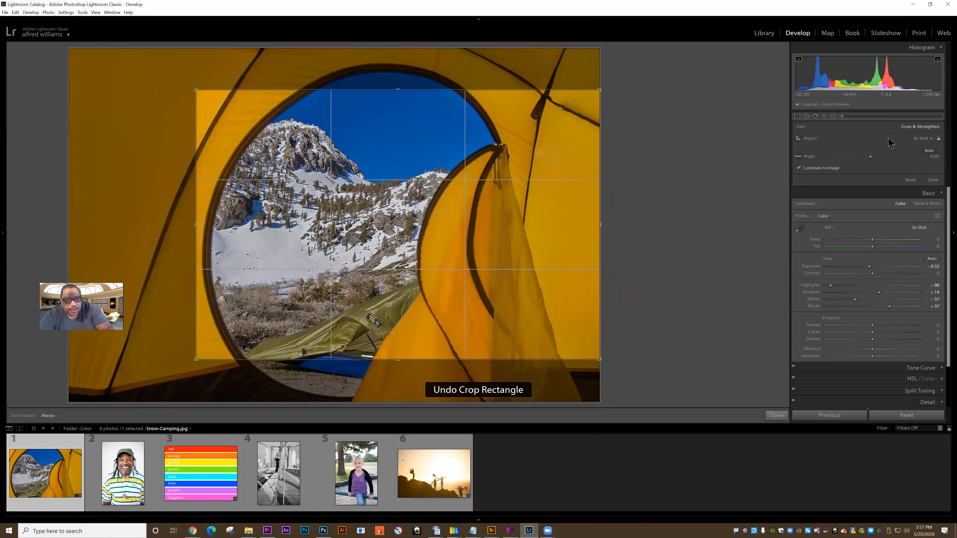
key("ctrl+z")
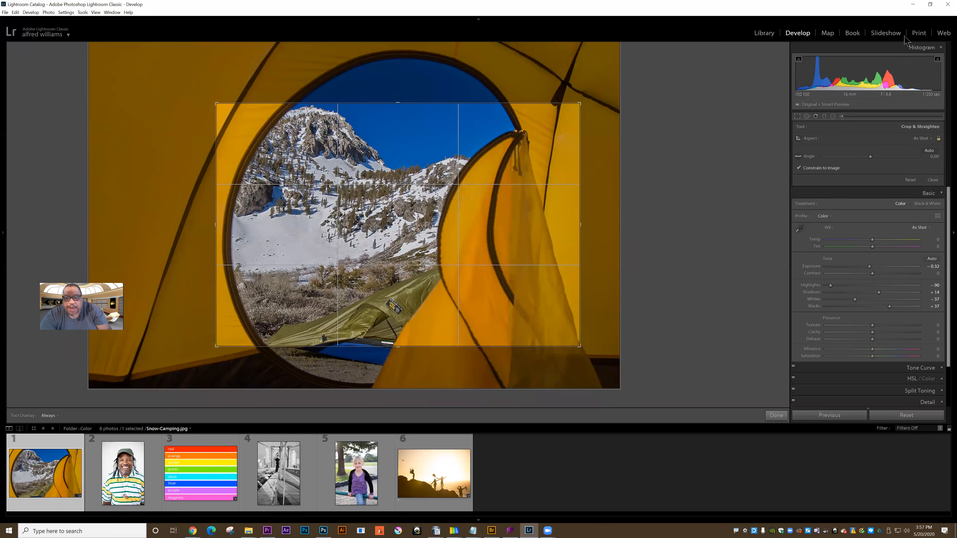
Step: Check the Before view, return to cropping and review the available aspect presets while keeping As Shot
key("backslash")
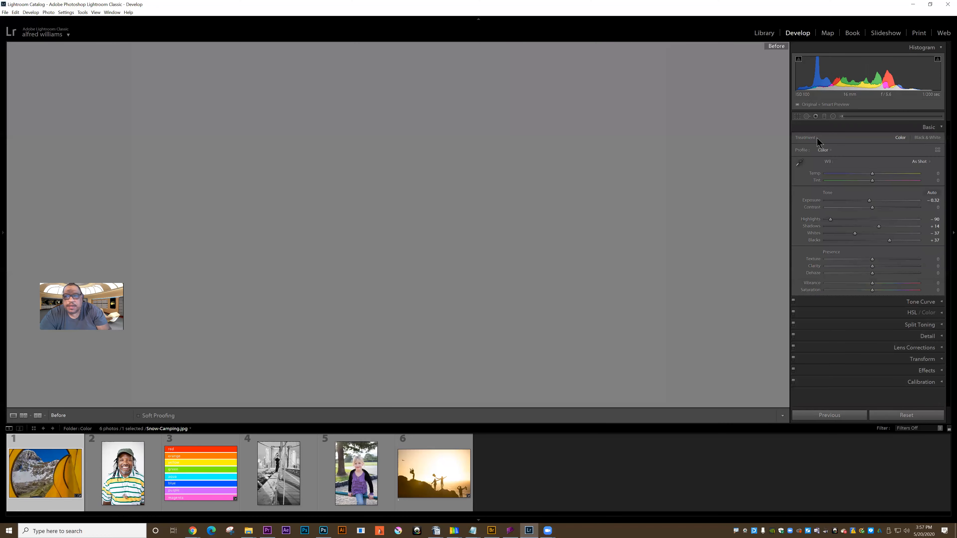
left_click(797, 117)
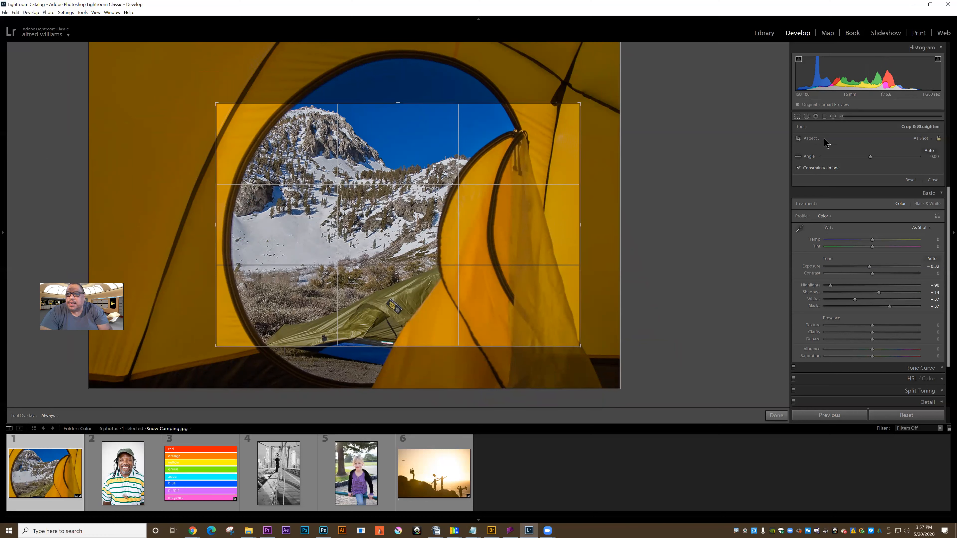
left_click(930, 138)
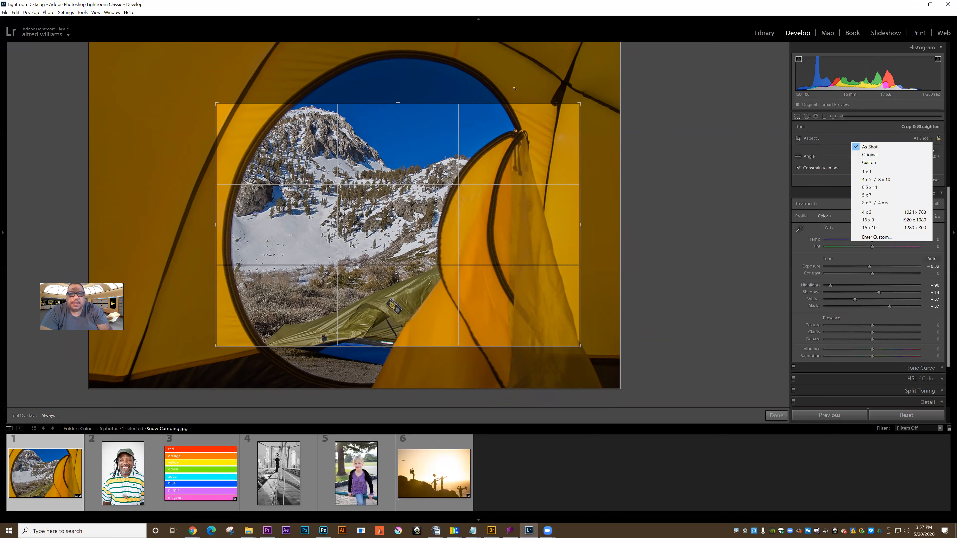
left_click(456, 88)
Step: Enlarge the As Shot crop frame from its upper-left and lower-right corners to include most of the tent around the opening
left_click_drag(217, 103, 114, 42)
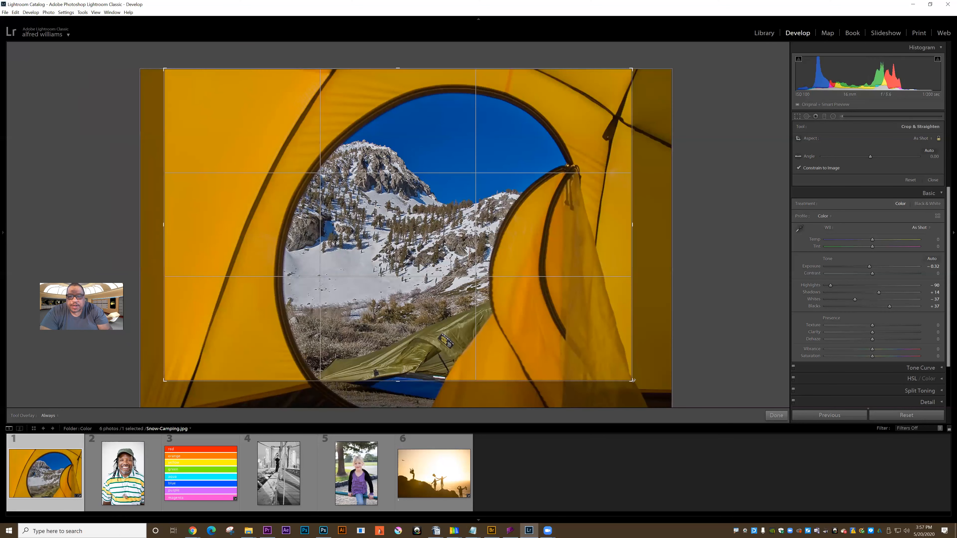
left_click_drag(654, 402, 672, 406)
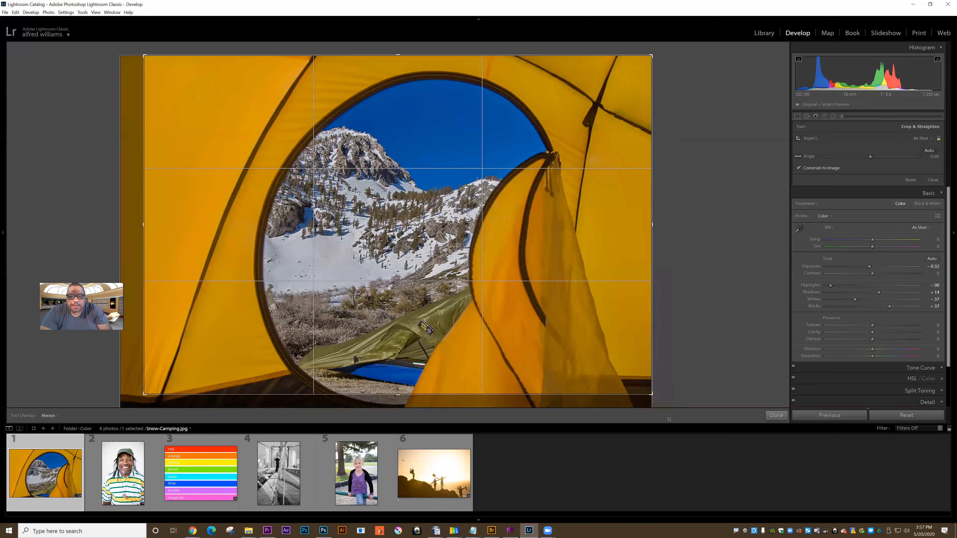